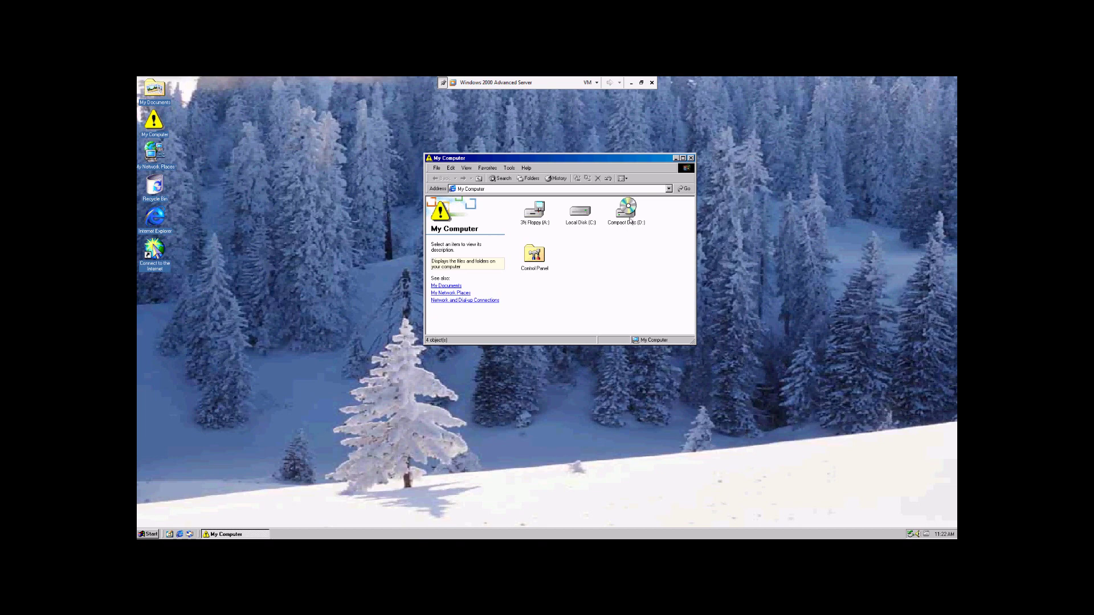
# Run AutoPlay on the SMAC-E1_0Z (D:) CD drive to browse its contents.
pyautogui.rightClick(627, 217)
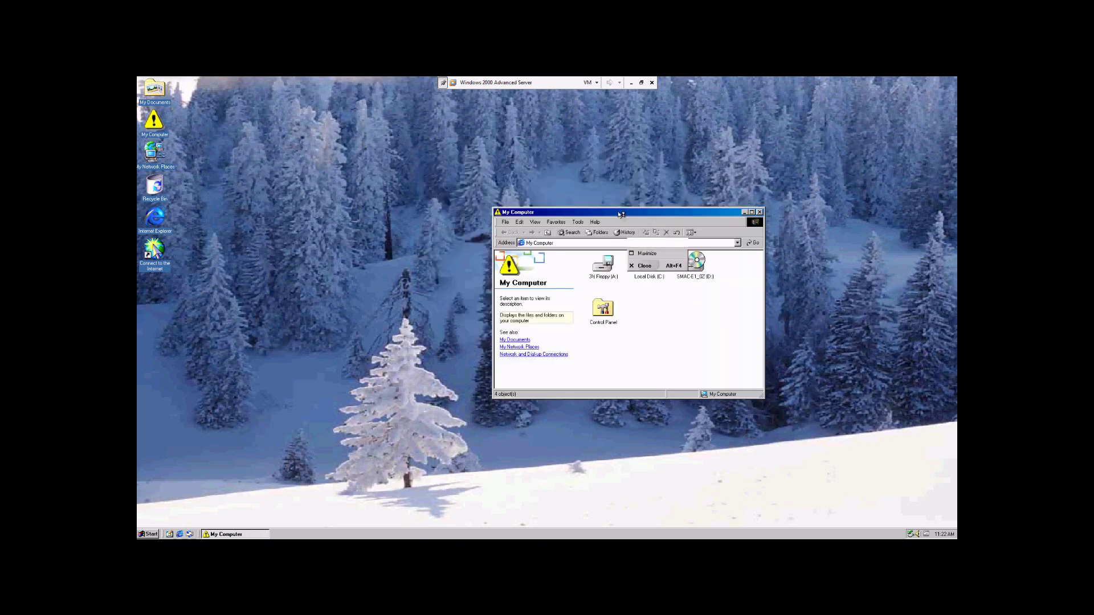
pyautogui.moveTo(623, 216); pyautogui.dragTo(571, 201)
pyautogui.rightClick(644, 249)
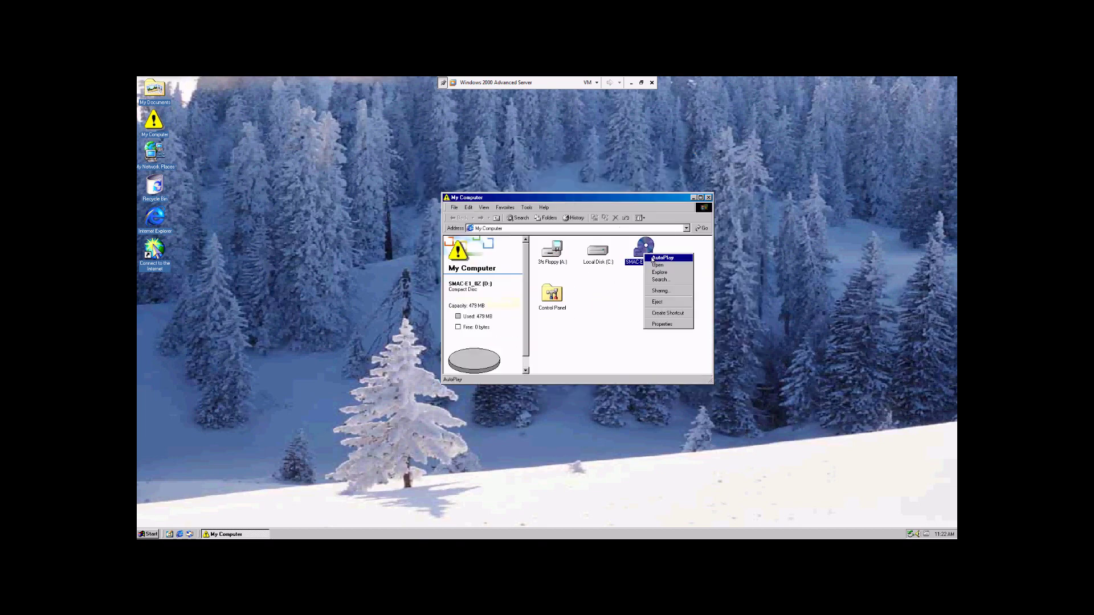
pyautogui.click(655, 257)
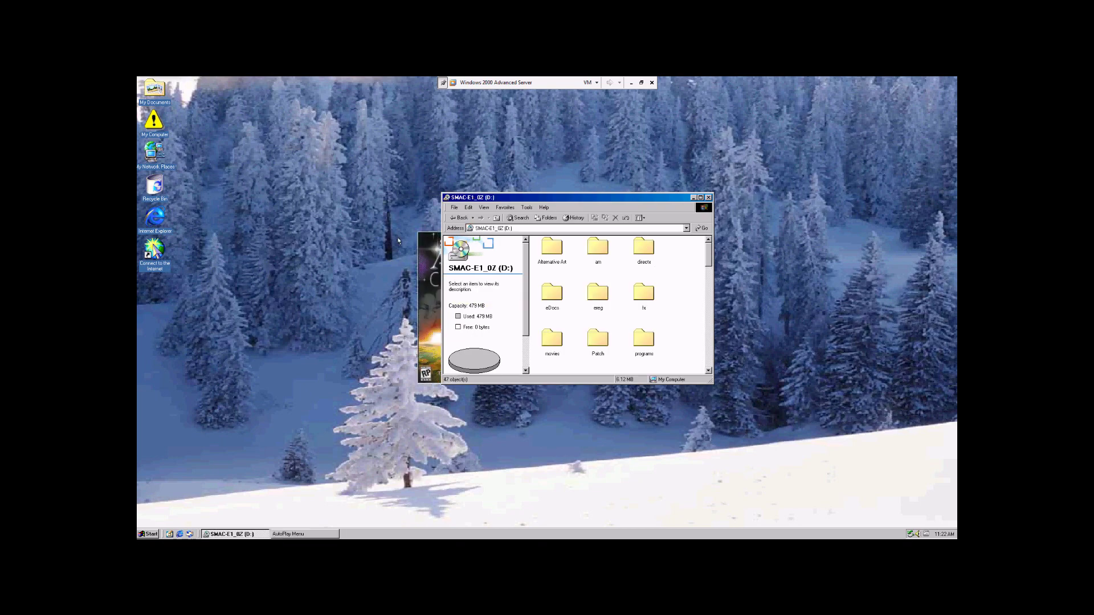
# Arrange the CD window beside the AutoPlay menu and select SETUP.
pyautogui.moveTo(535, 202); pyautogui.dragTo(696, 196)
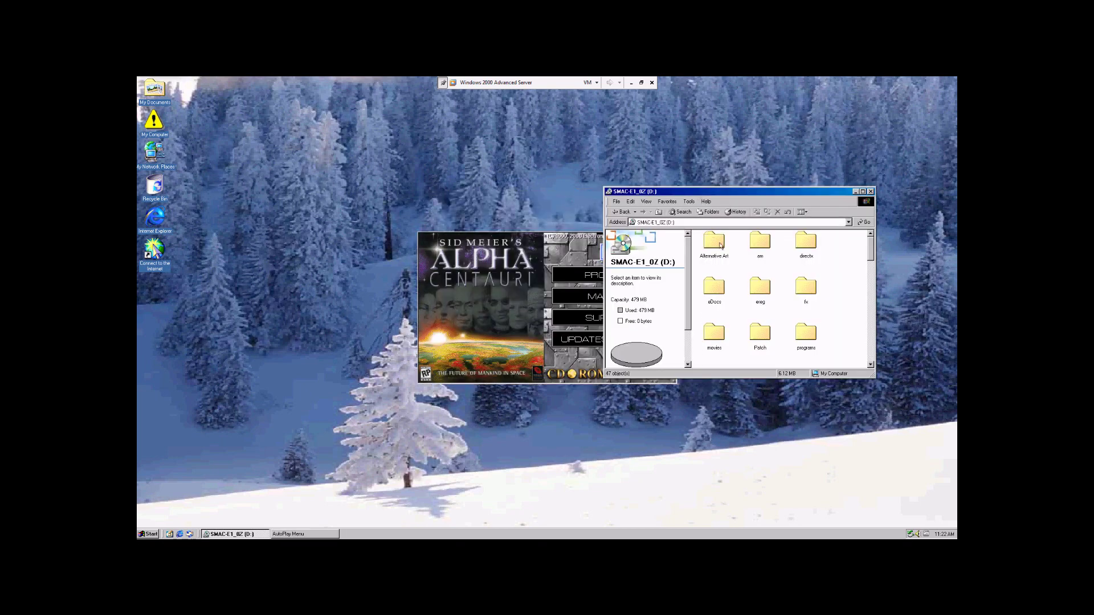
pyautogui.moveTo(871, 251); pyautogui.dragTo(871, 341)
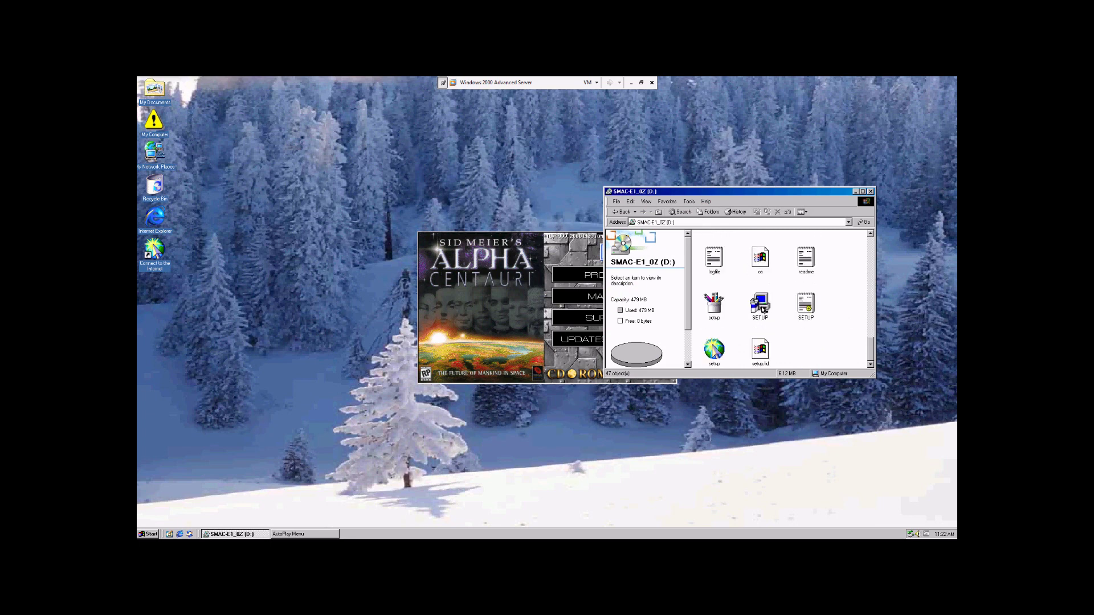
pyautogui.click(762, 309)
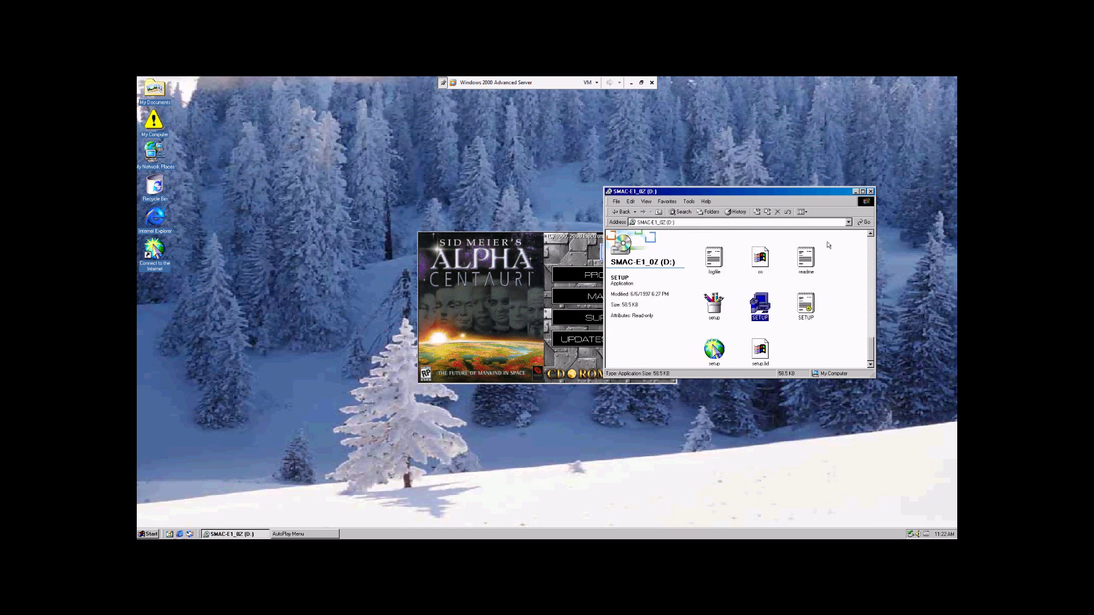
pyautogui.moveTo(803, 196); pyautogui.dragTo(869, 103)
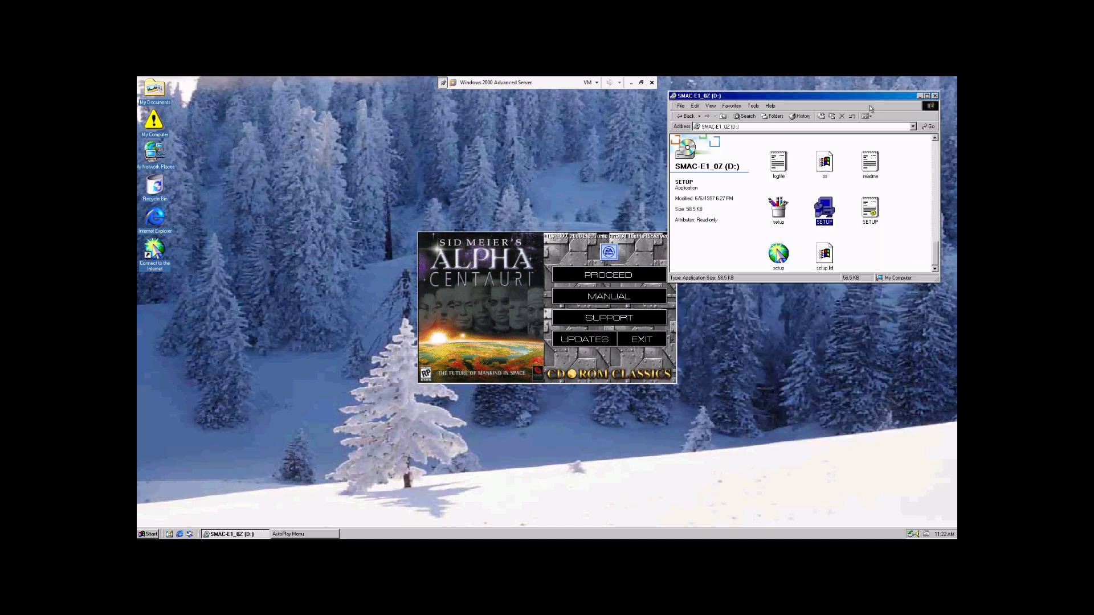
# Close the Alpha Centauri AutoPlay menu with EXIT.
pyautogui.click(641, 343)
pyautogui.press('super')
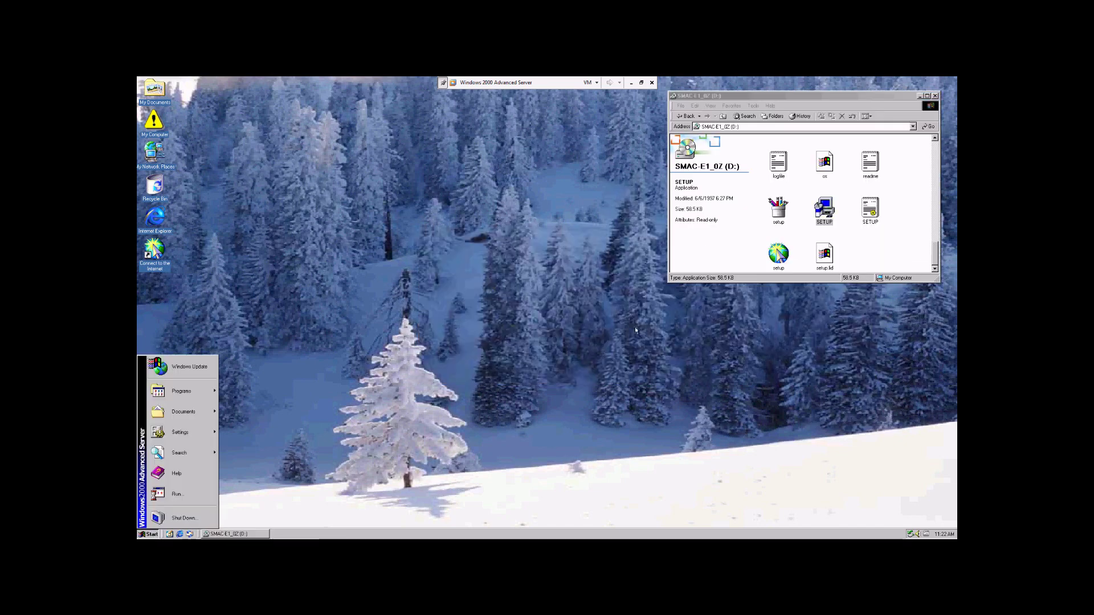
pyautogui.press('Escape')
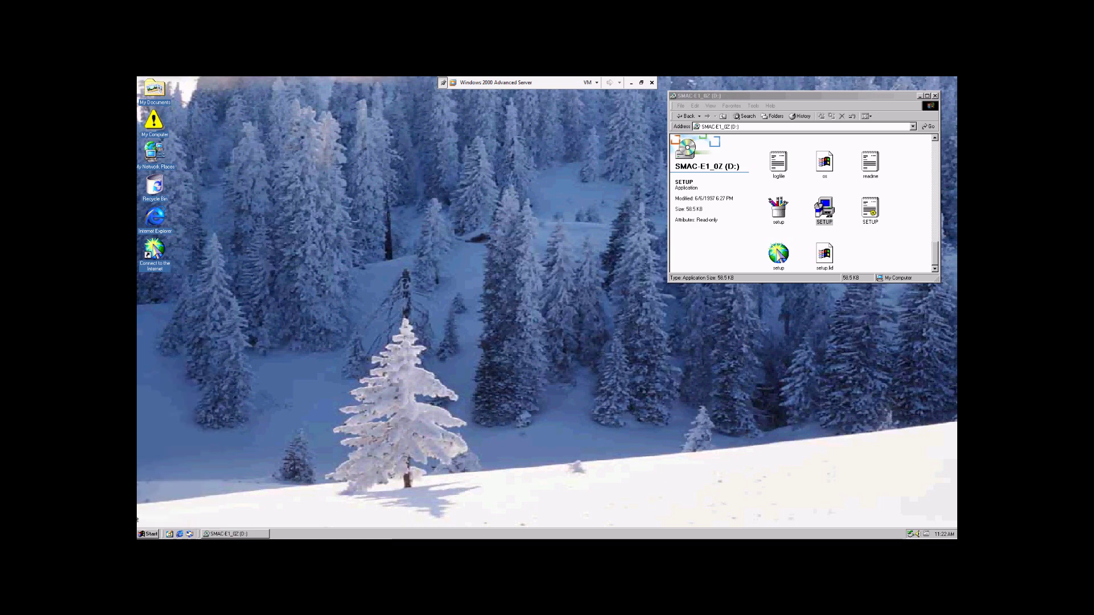
# Open Add/Remove Programs from Start > Settings > Control Panel.
pyautogui.click(148, 534)
pyautogui.moveTo(175, 437)
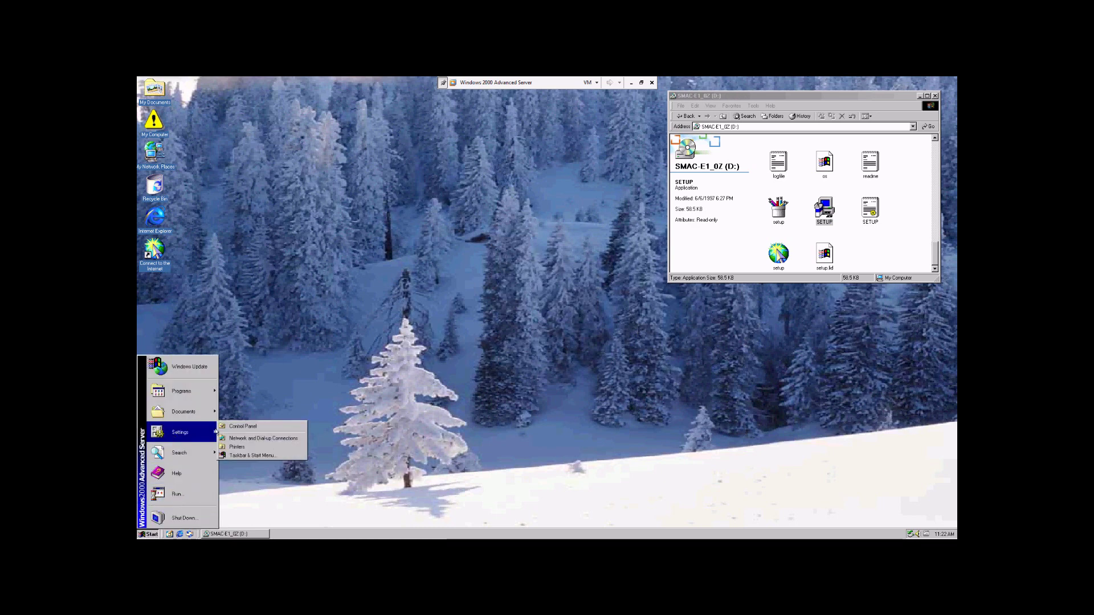
pyautogui.click(243, 428)
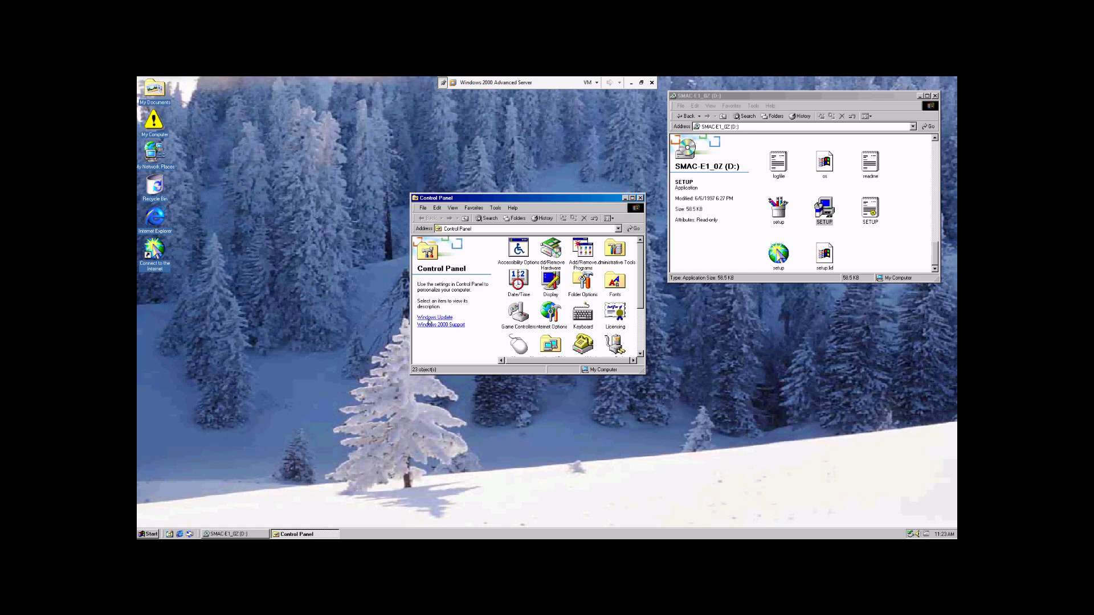
pyautogui.click(580, 243)
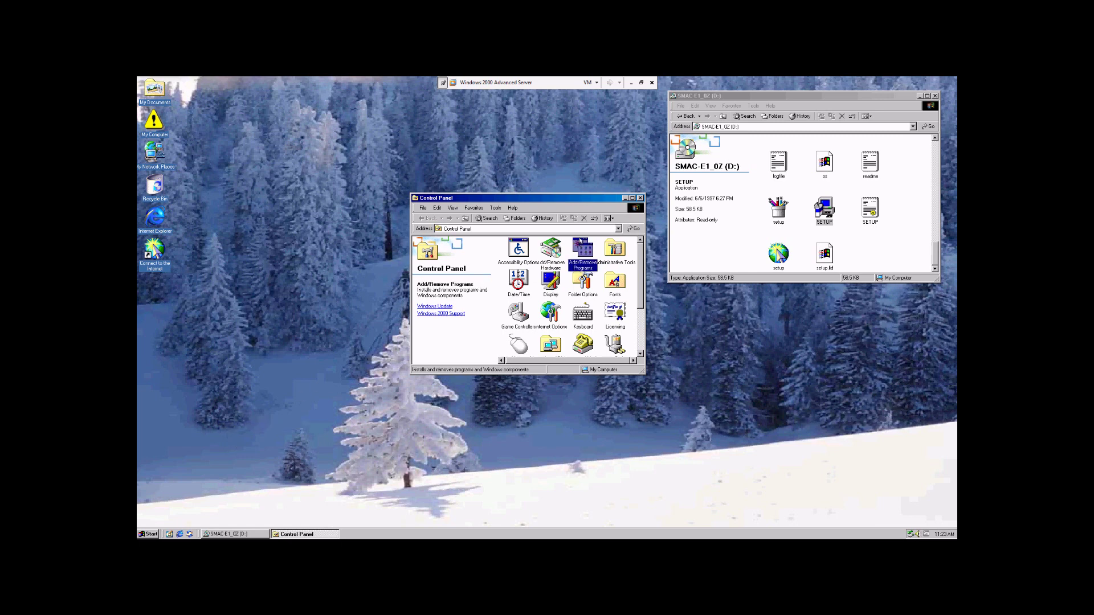
pyautogui.doubleClick(581, 246)
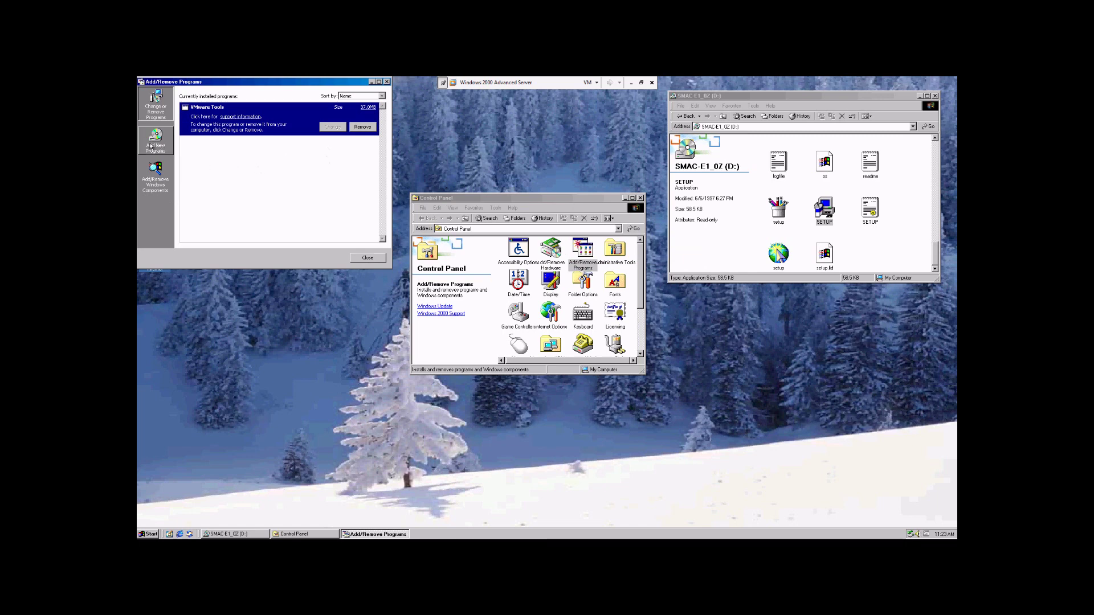
# Add a new program from CD, running the detected D:\SETUP.EXE installer.
pyautogui.click(149, 142)
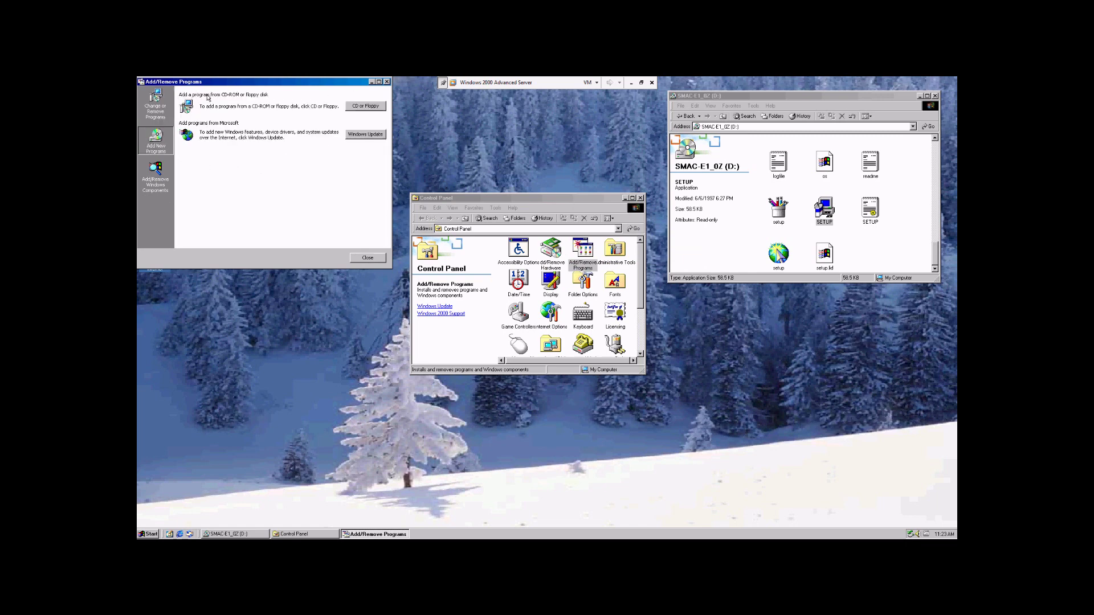
pyautogui.click(367, 108)
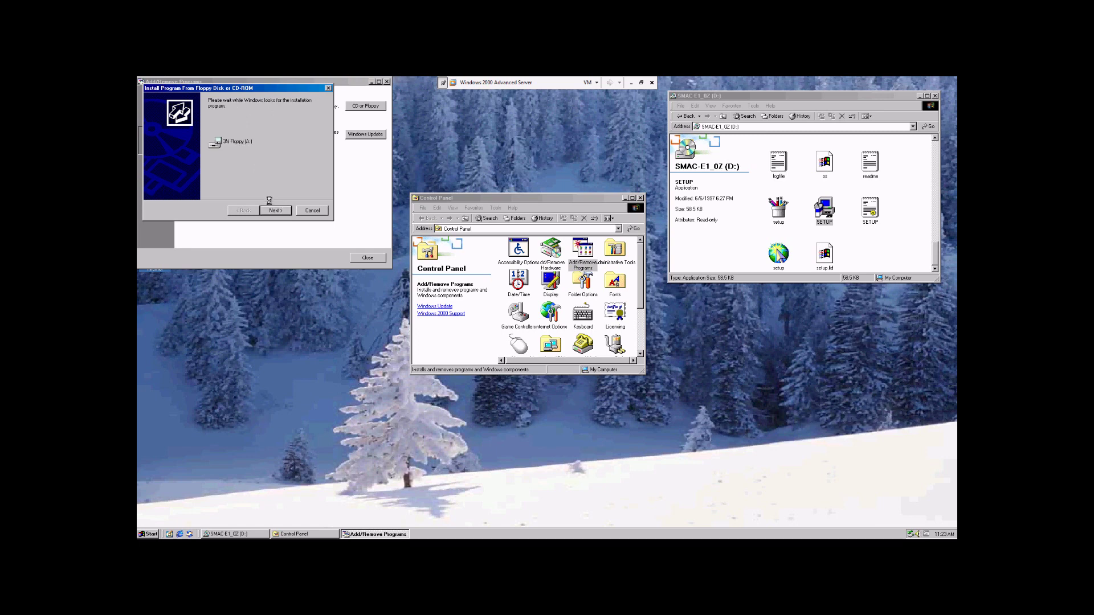
pyautogui.click(253, 139)
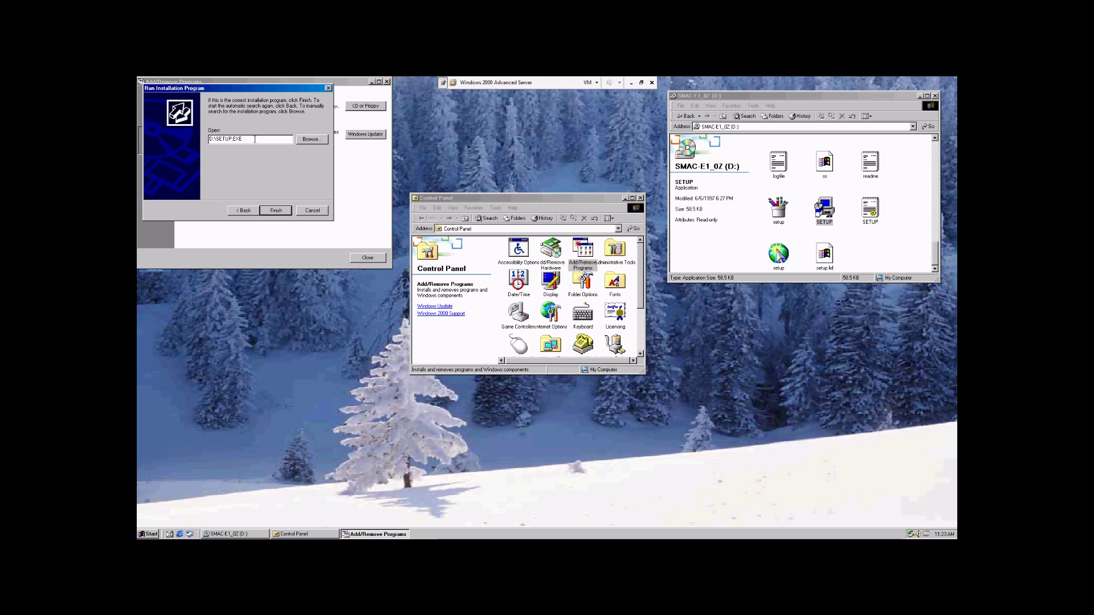
pyautogui.click(276, 210)
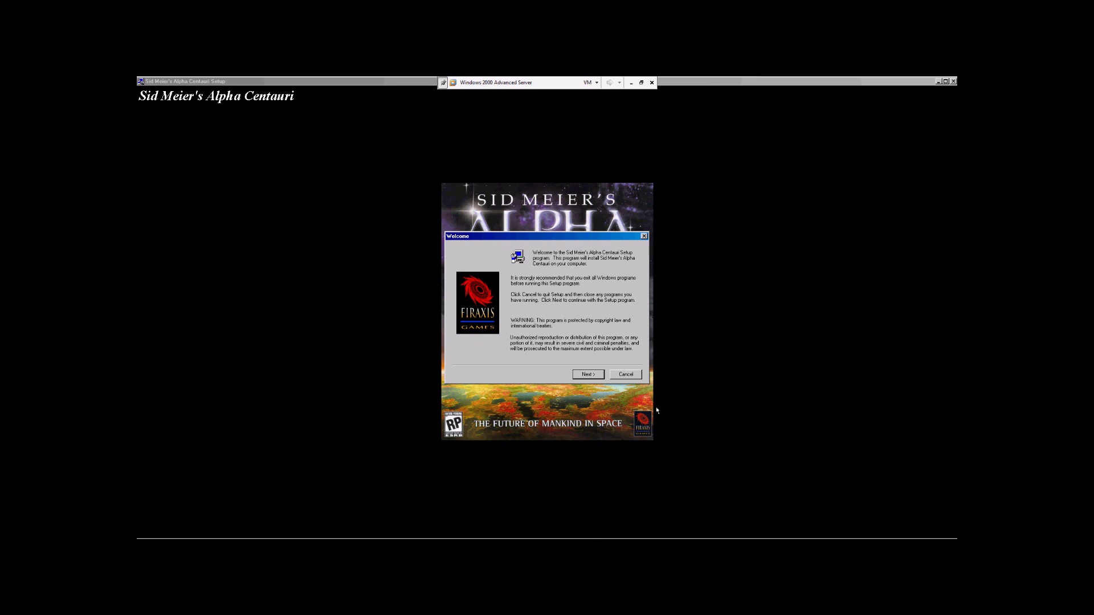
# Accept the default folder, Typical setup type and program folder to start copying.
pyautogui.click(585, 375)
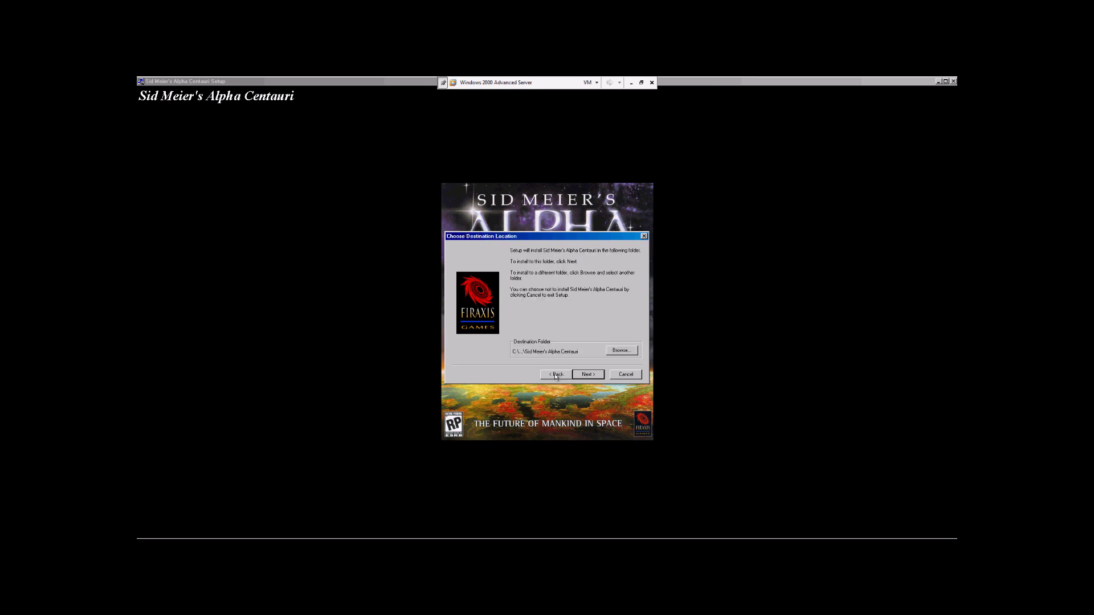
pyautogui.click(590, 375)
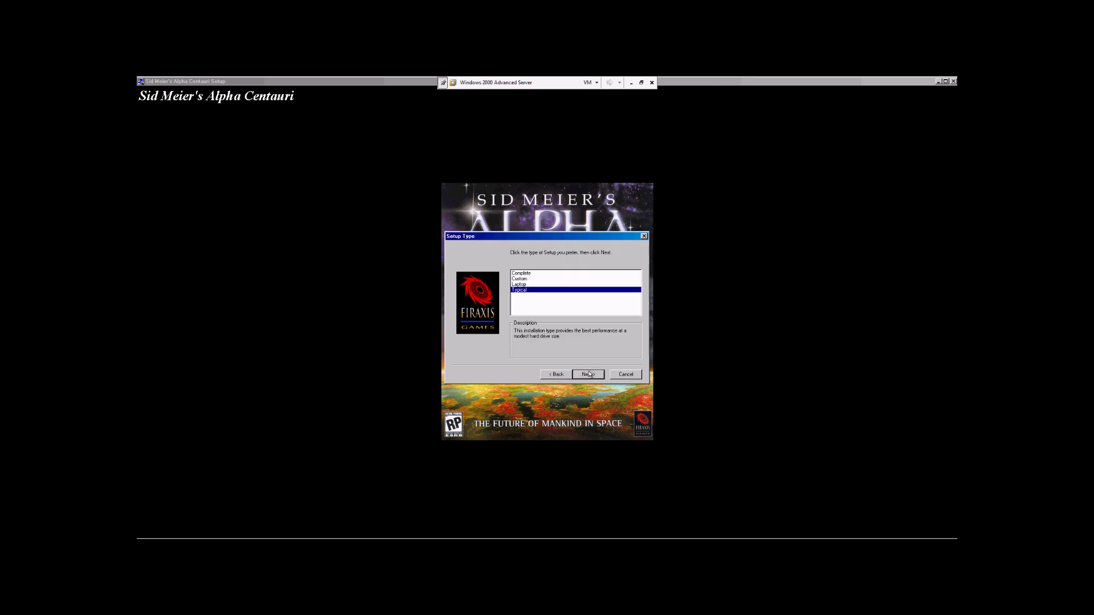
pyautogui.click(580, 378)
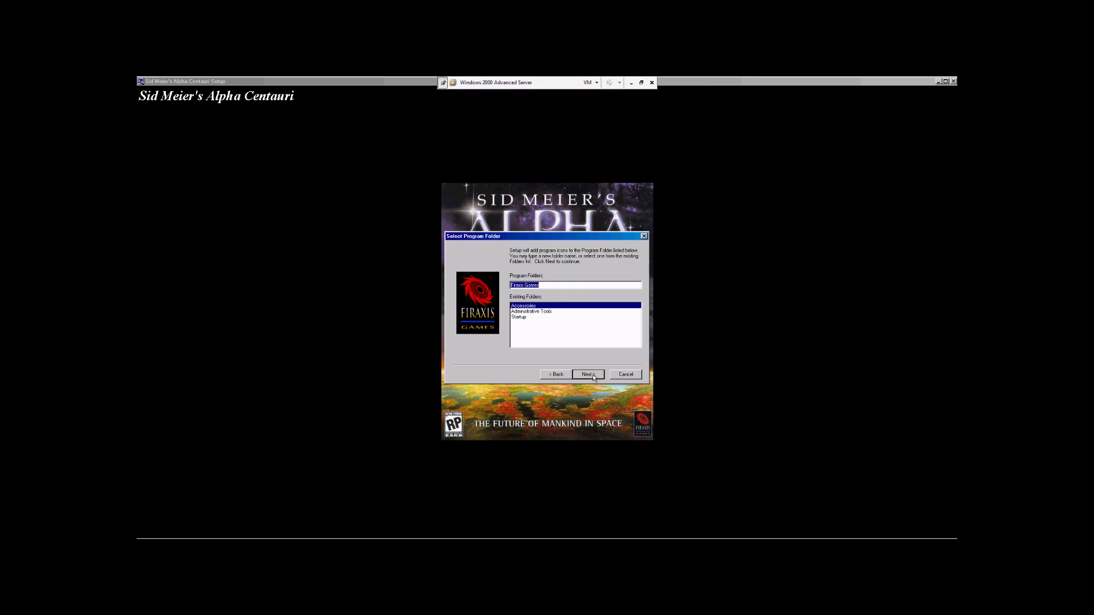
pyautogui.click(593, 375)
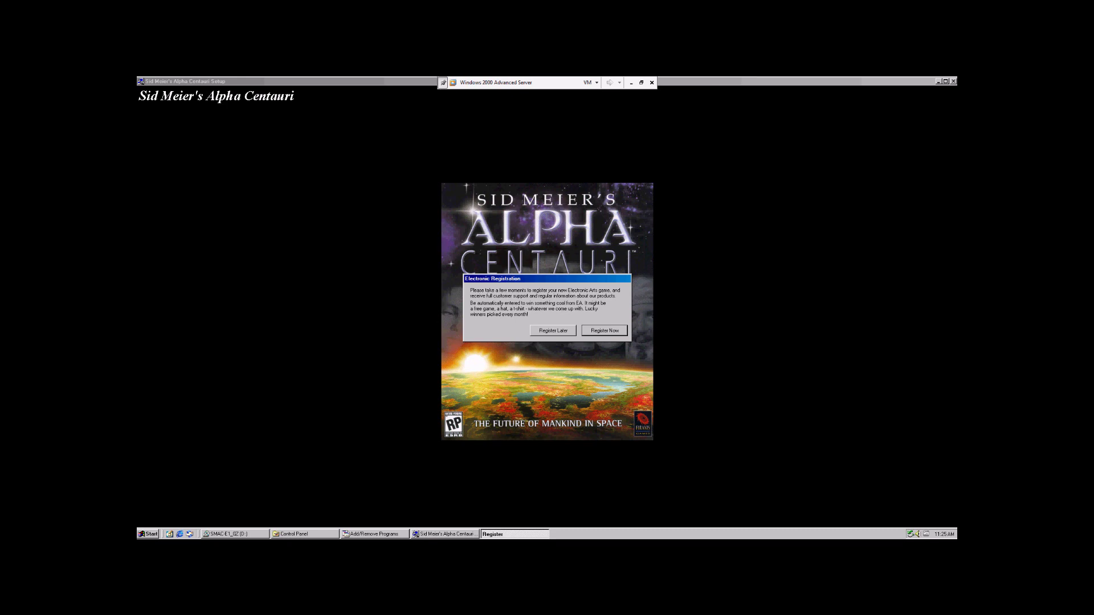
# Register later, accept the DirectX licence, and finish without the readme or game launch.
pyautogui.click(533, 331)
pyautogui.click(589, 375)
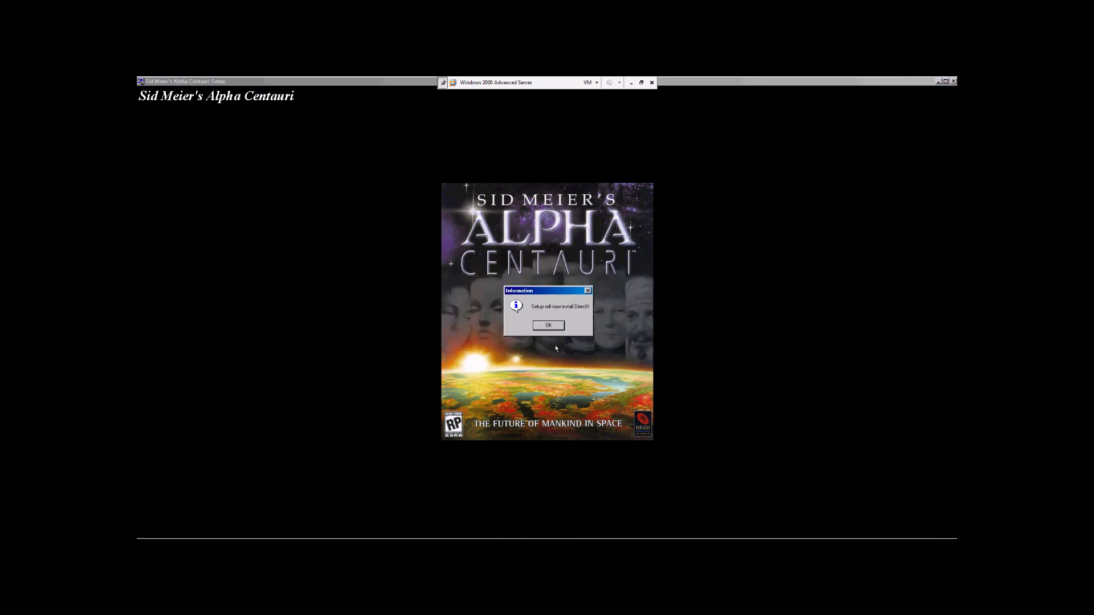
pyautogui.click(548, 325)
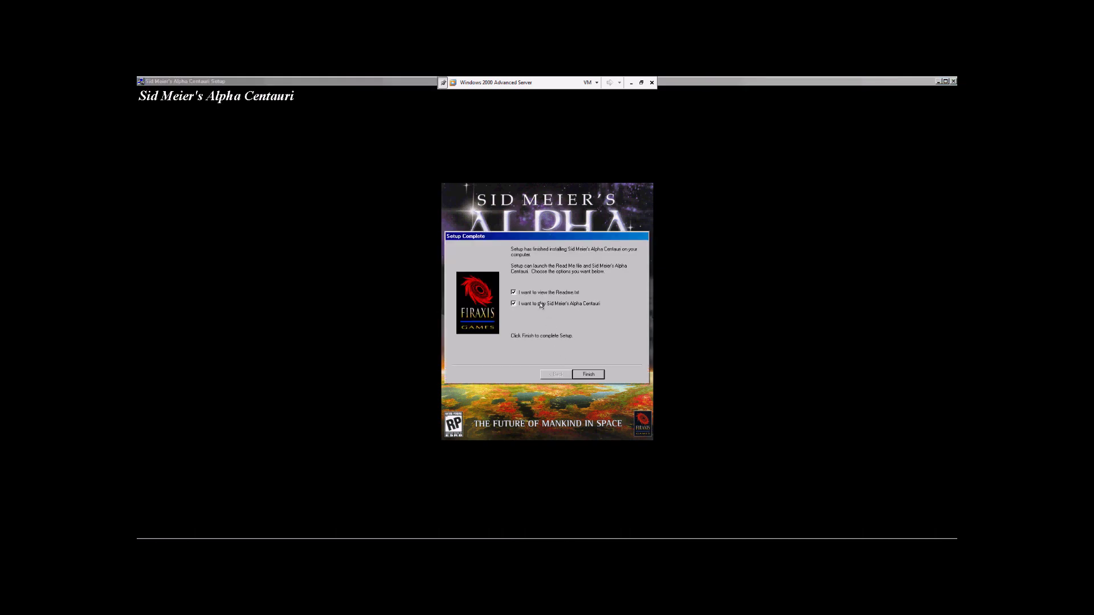
pyautogui.click(513, 303)
pyautogui.click(513, 292)
pyautogui.click(587, 374)
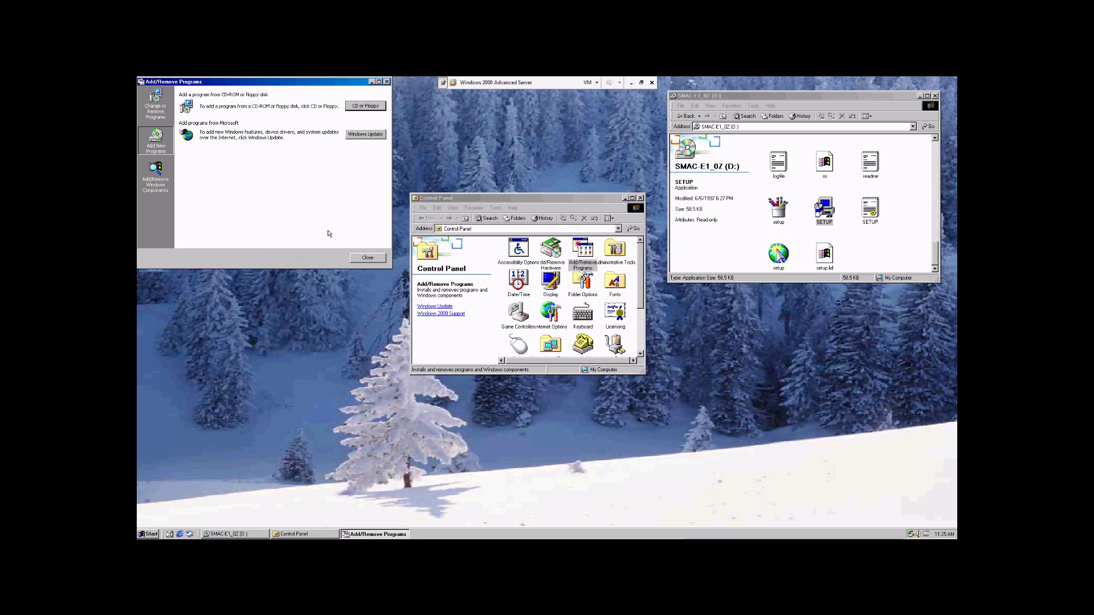
# Reopen Add/Remove Programs and choose Change/Remove on Sid Meier's Alpha Centauri (139MB).
pyautogui.click(367, 259)
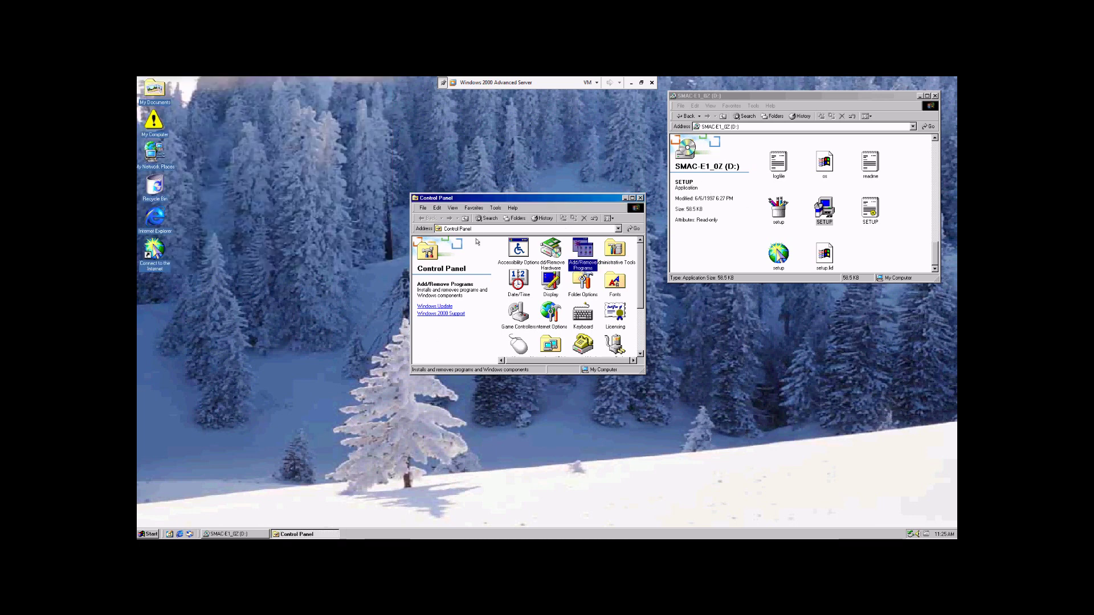
pyautogui.doubleClick(584, 251)
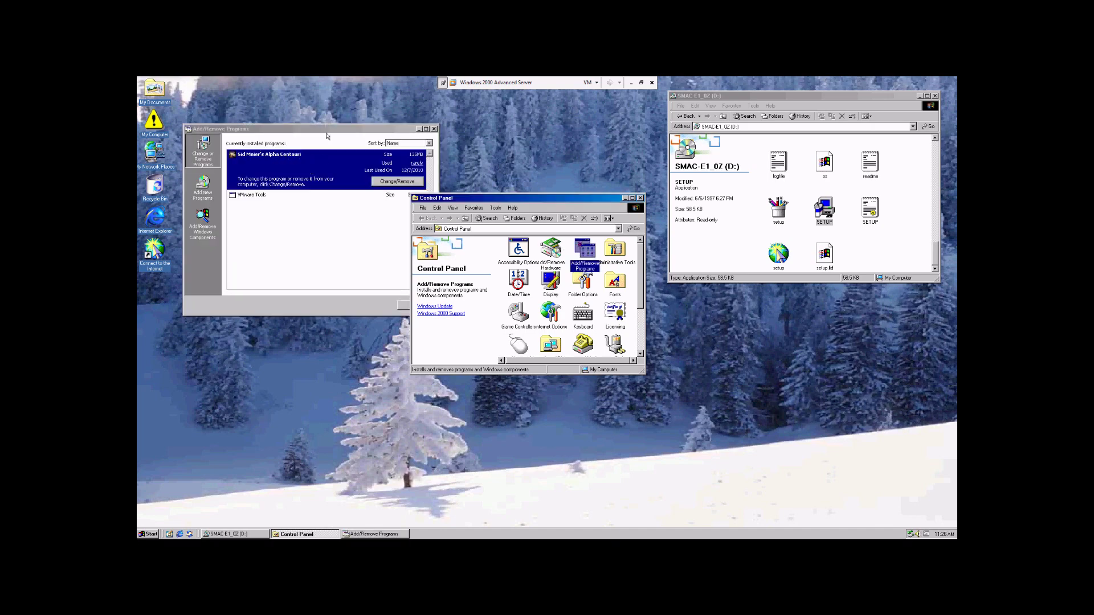
pyautogui.moveTo(308, 128); pyautogui.dragTo(490, 189)
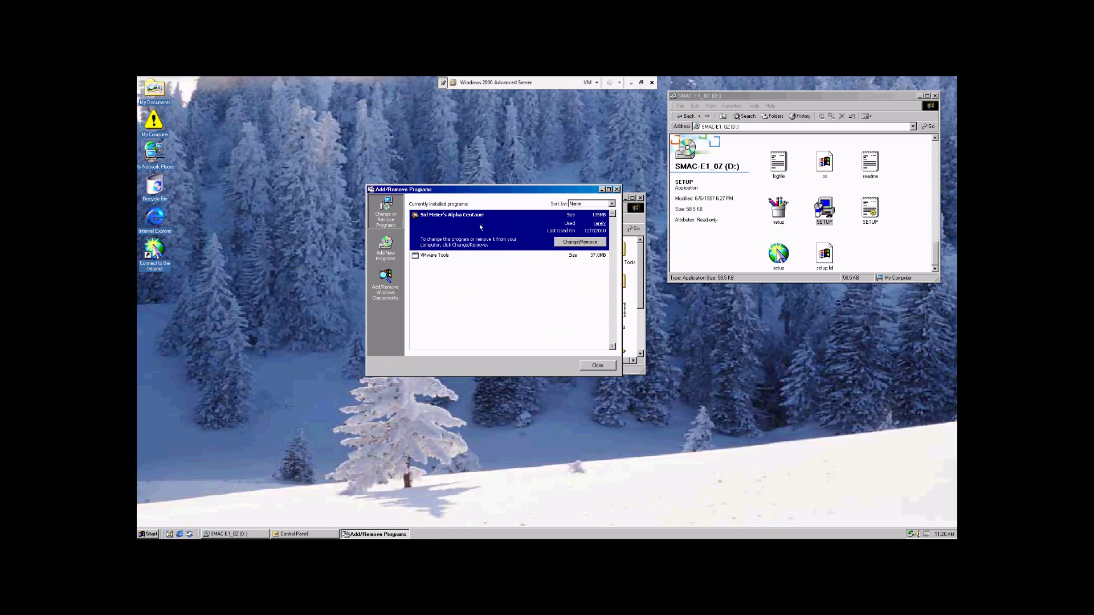
pyautogui.click(587, 245)
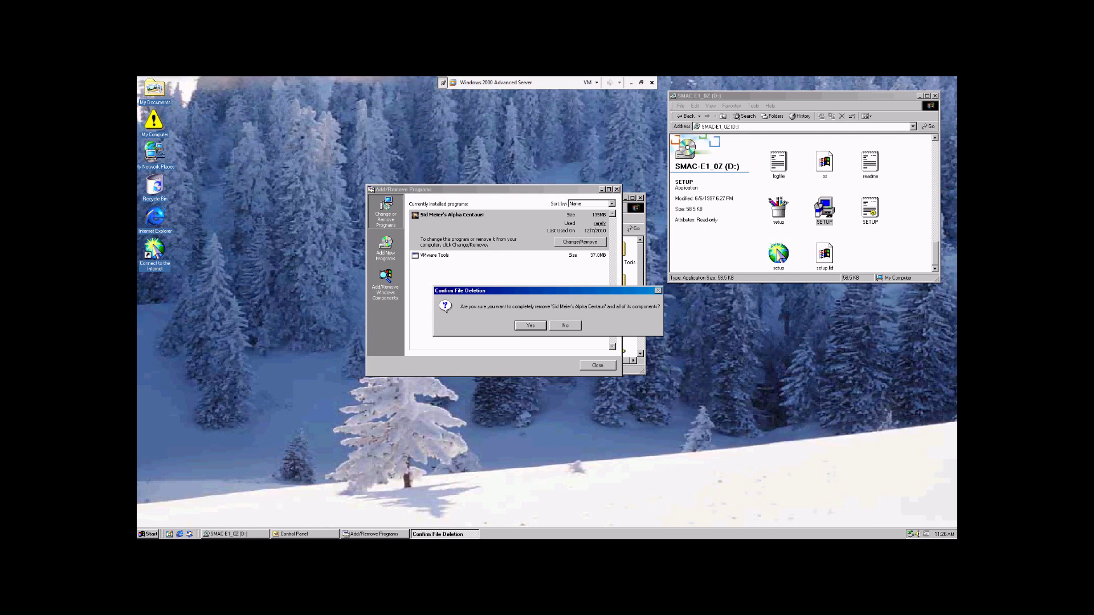
# Confirm complete removal of Sid Meier's Alpha Centauri and its components.
pyautogui.click(519, 323)
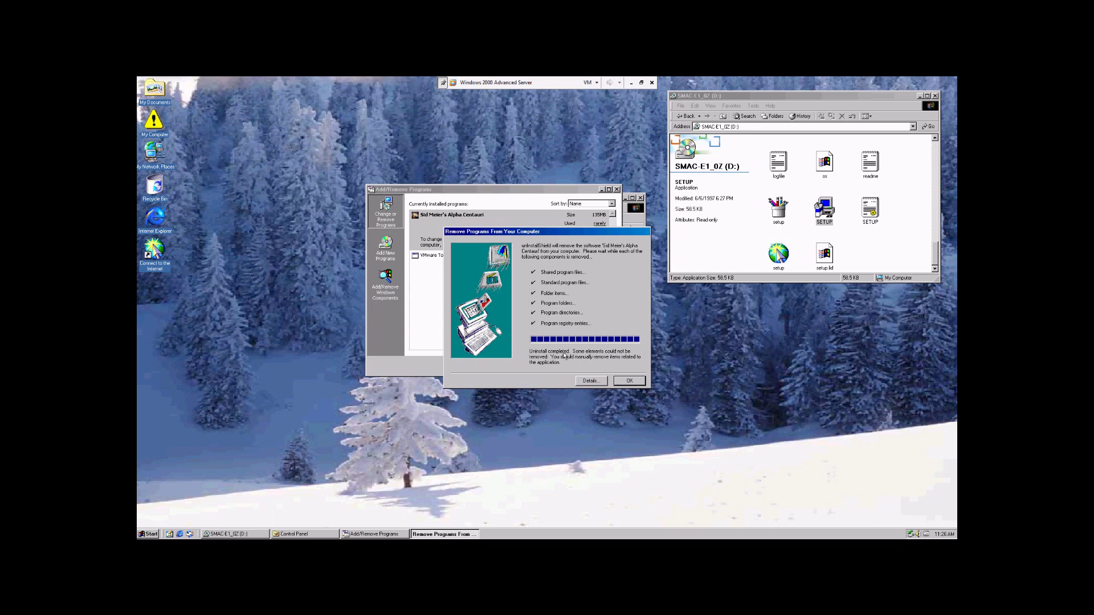
# Dismiss the uninstall report and close Add/Remove Programs and Control Panel.
pyautogui.click(627, 381)
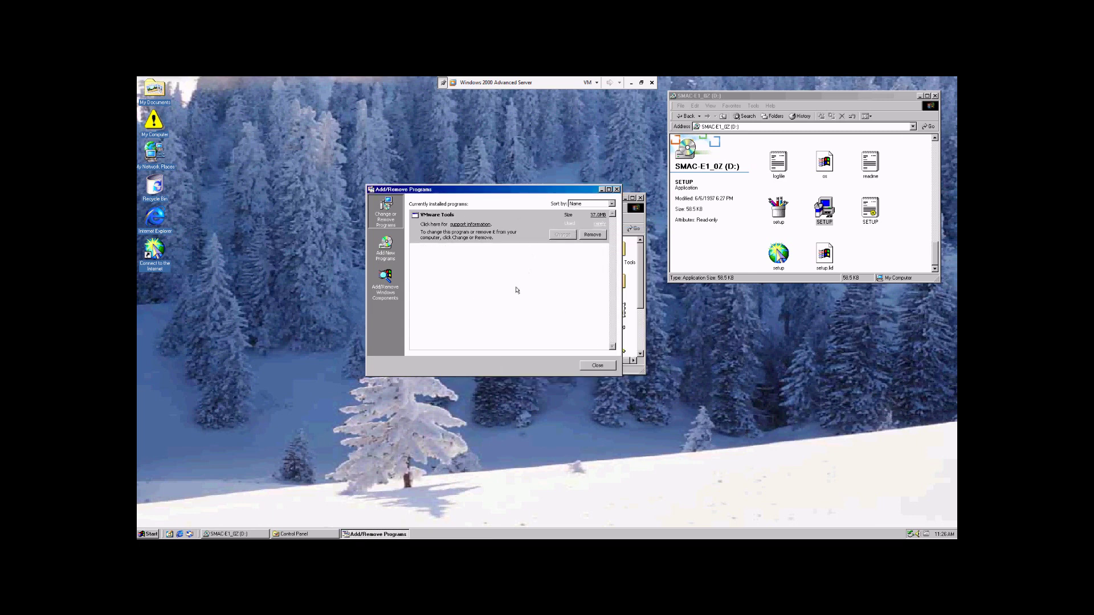
pyautogui.click(616, 190)
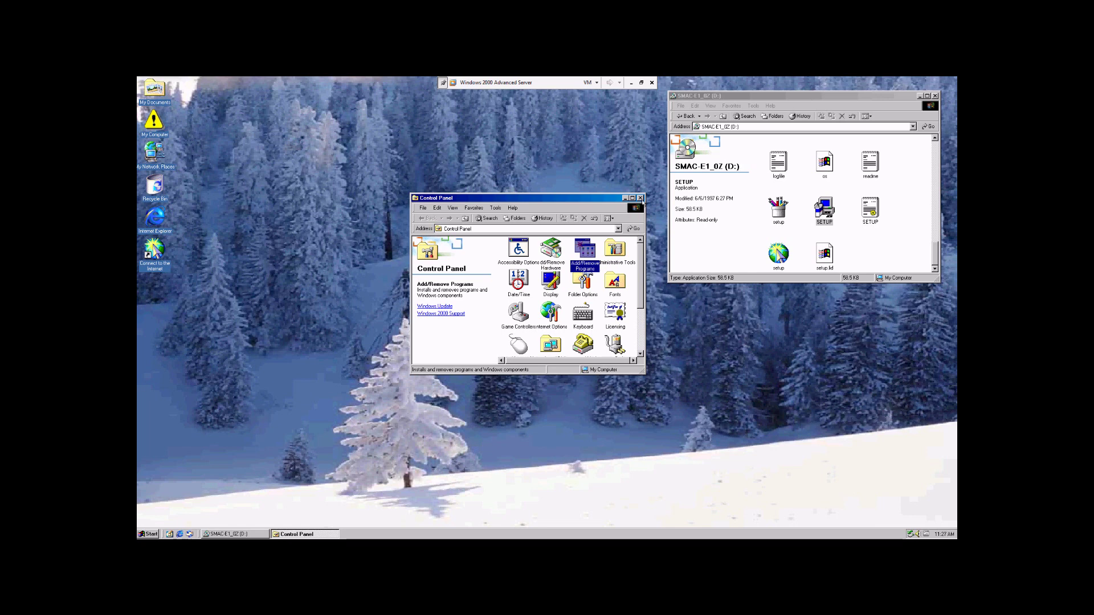
pyautogui.click(640, 198)
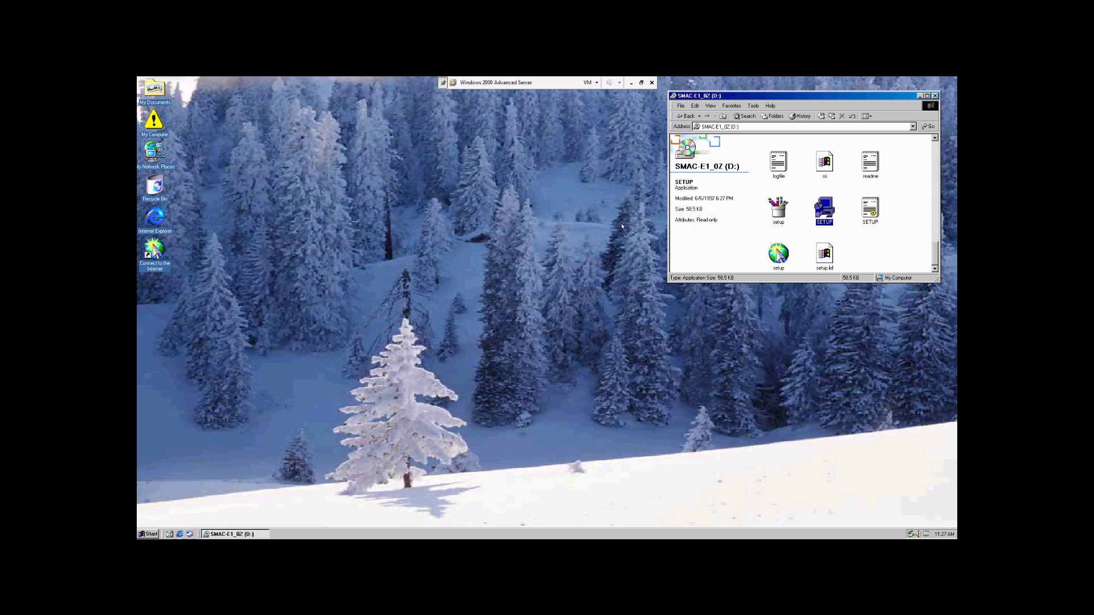